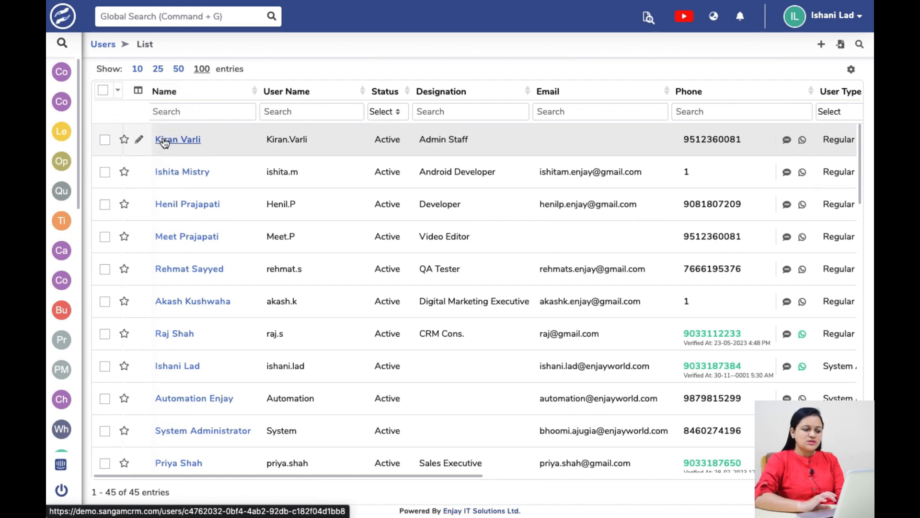
# - Edit the first listed Admin Staff user: fill in the e-mail, set Status to Inactive, and save the record
pyautogui.click(164, 140)
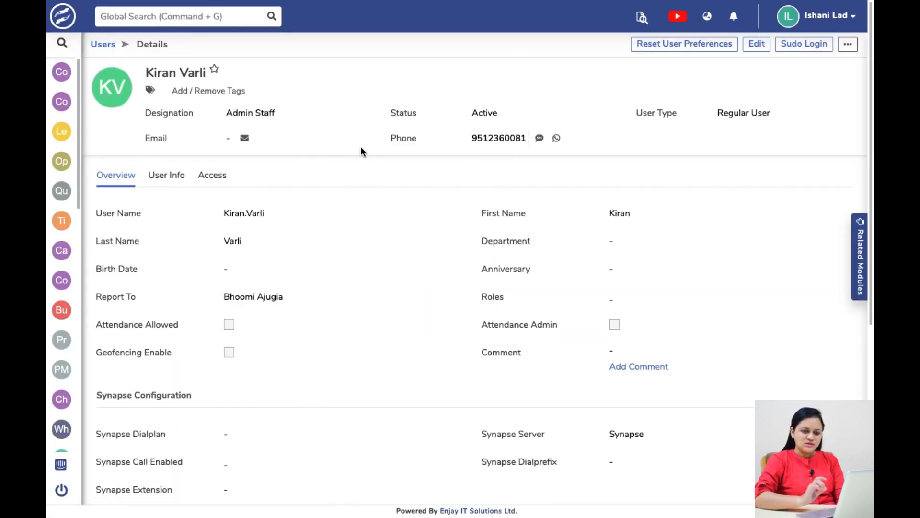
pyautogui.click(755, 48)
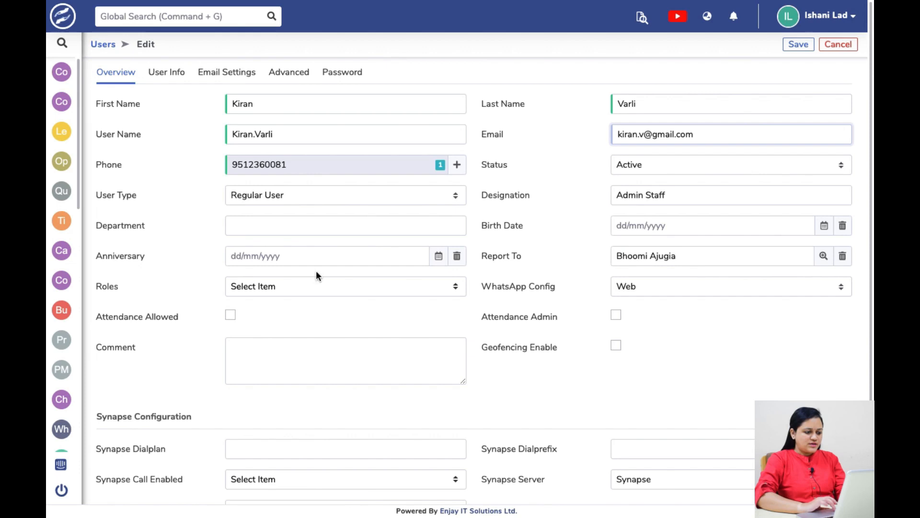
pyautogui.click(650, 169)
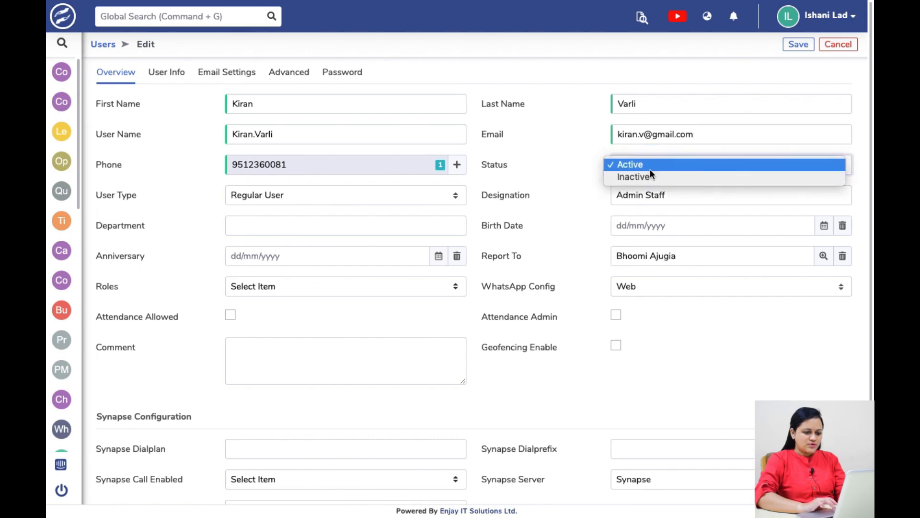
pyautogui.click(646, 178)
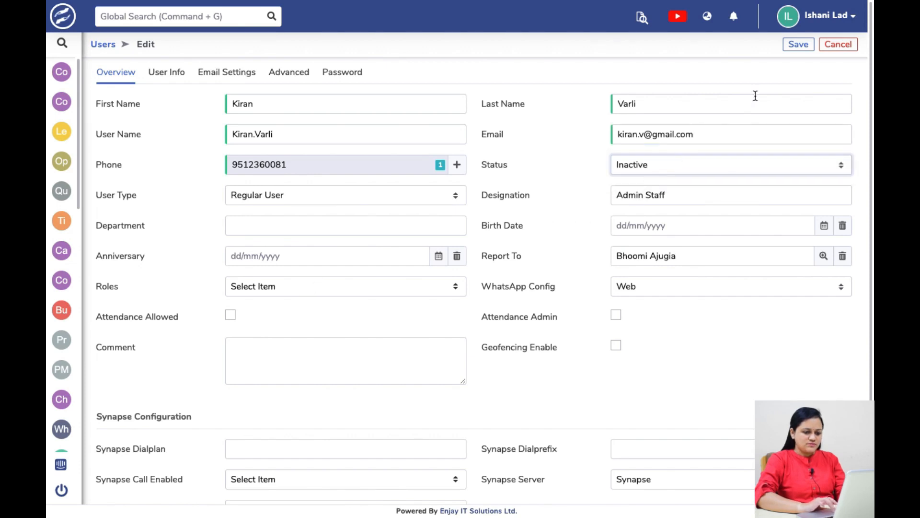
pyautogui.click(796, 45)
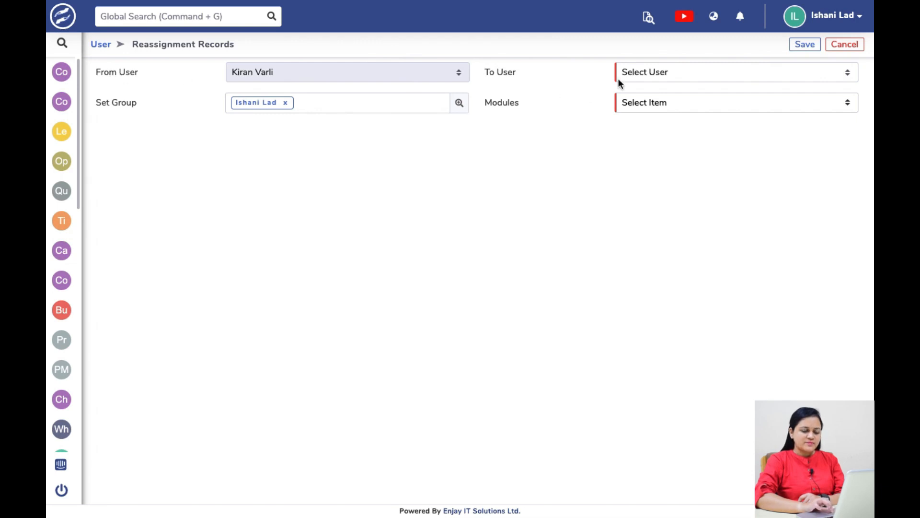
# - Choose the Android Developer as the user receiving the records and replace the assigned group with All
pyautogui.click(643, 73)
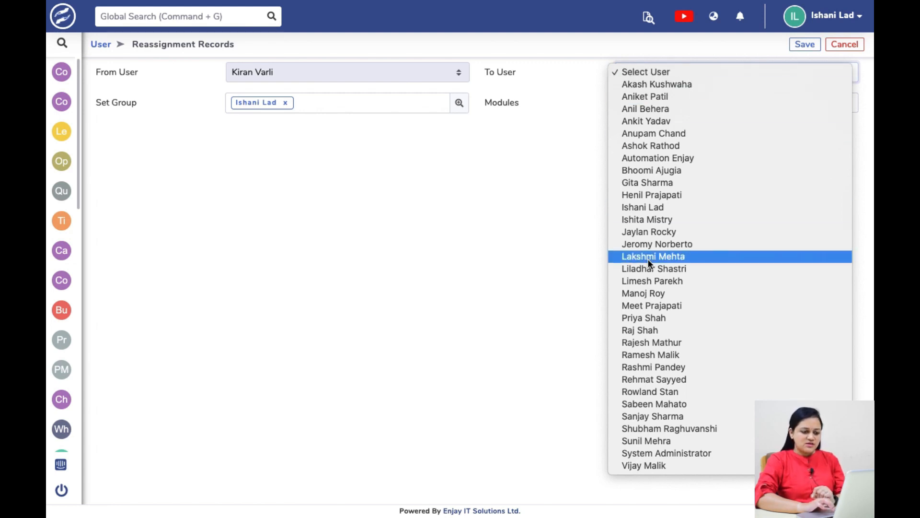
pyautogui.click(661, 219)
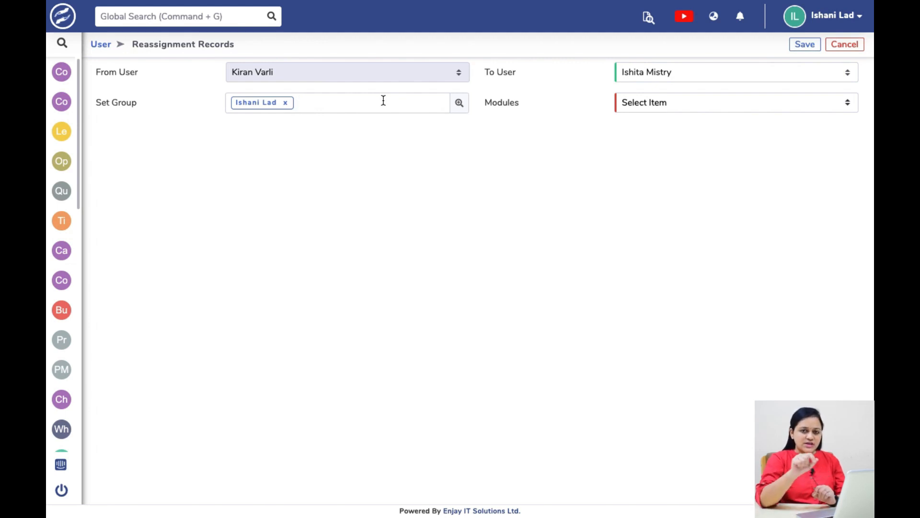
pyautogui.write('all')
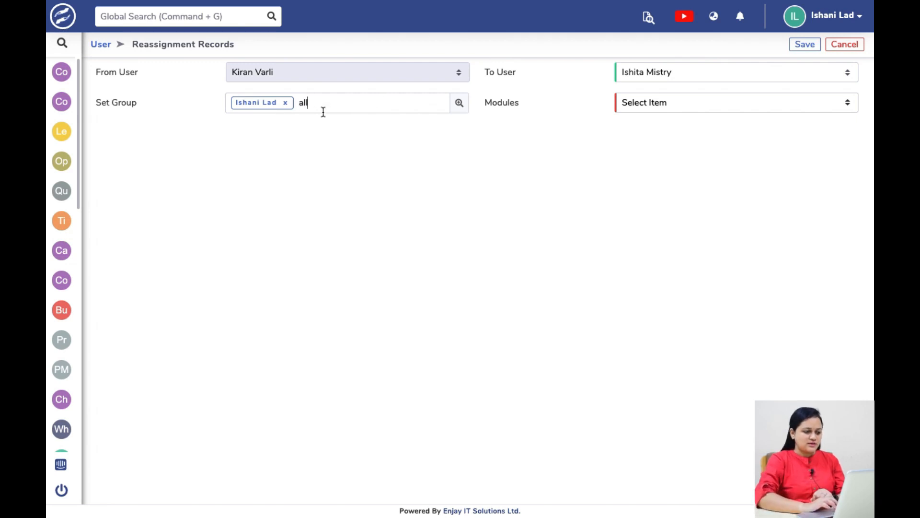
pyautogui.click(322, 126)
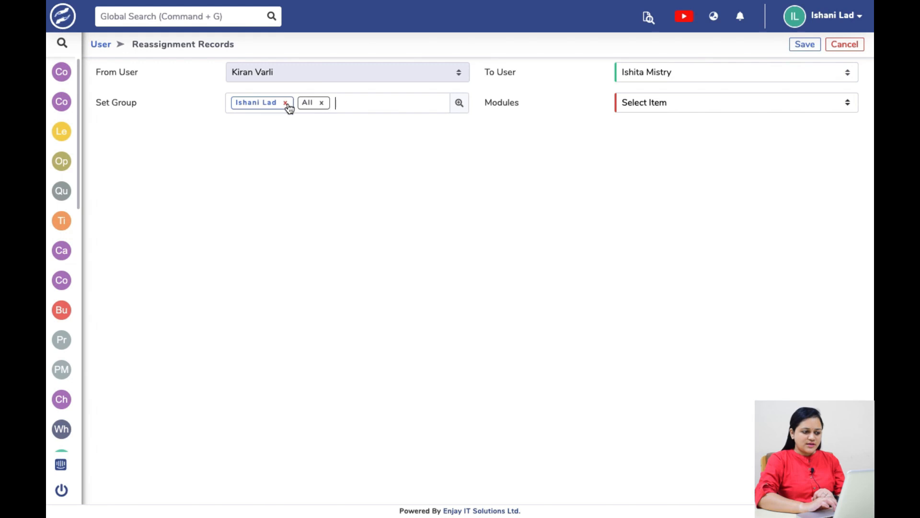
pyautogui.click(285, 103)
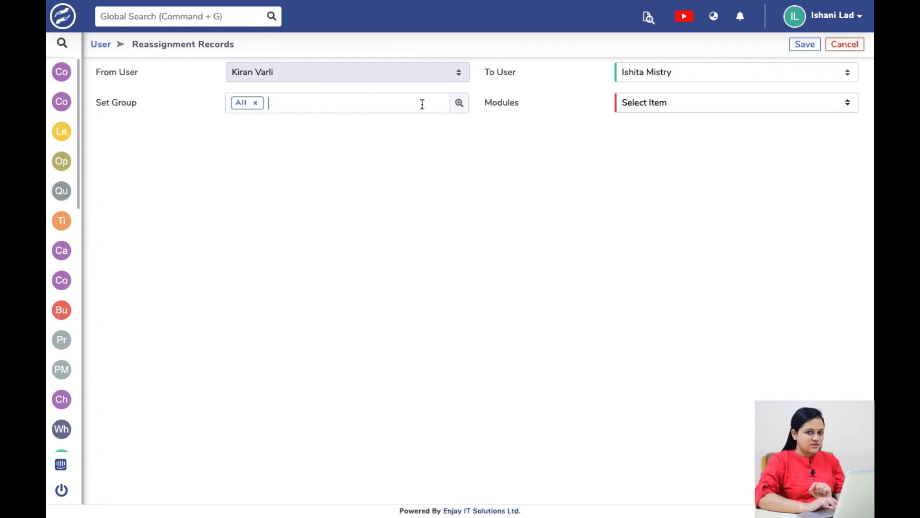
# - Select all modules for reassignment, then search for "user" and exclude UserActivity
pyautogui.click(669, 106)
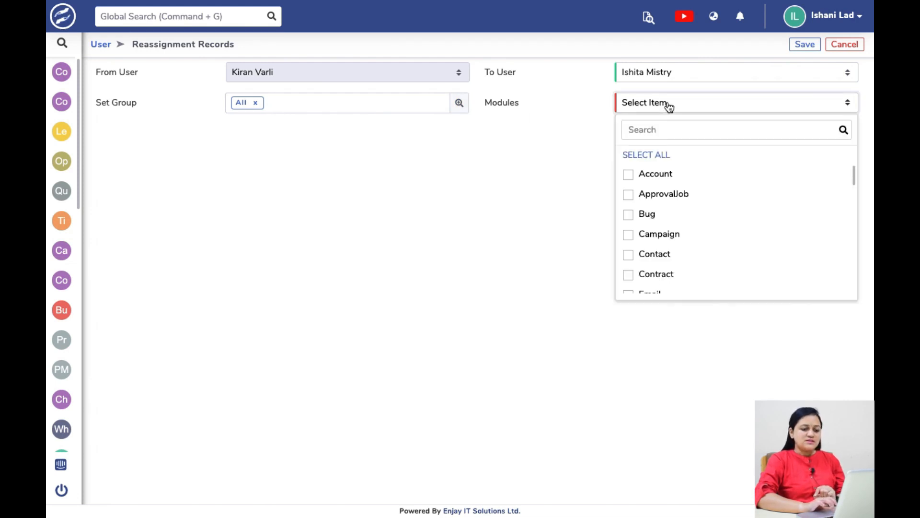
pyautogui.click(646, 157)
pyautogui.click(649, 127)
pyautogui.write('user')
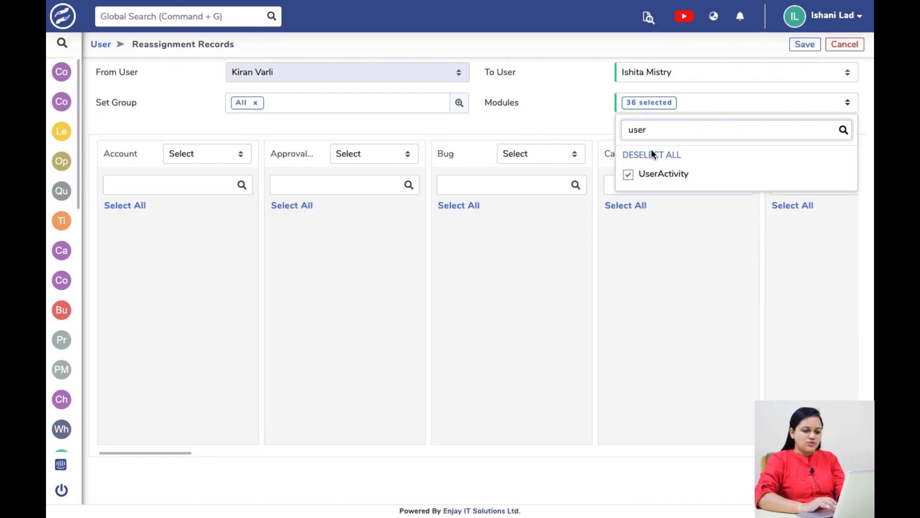
pyautogui.click(627, 175)
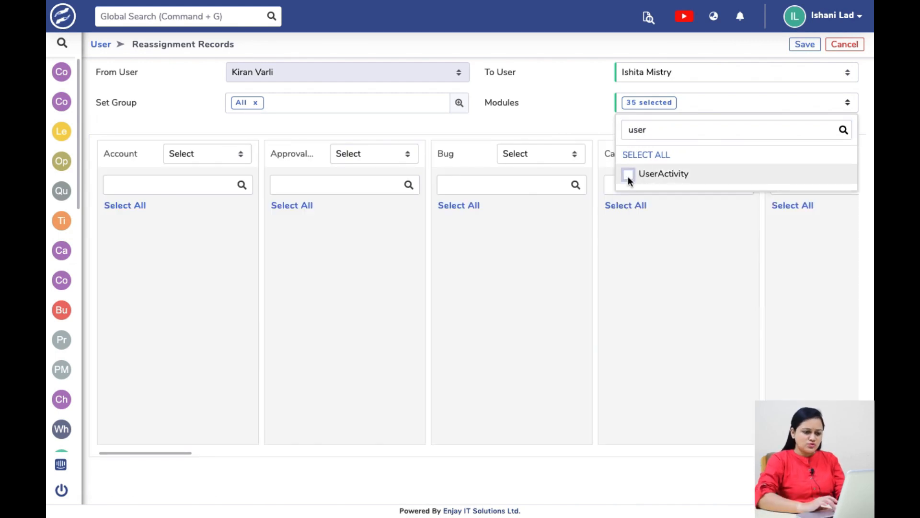
# - Search the module list for "emp" and exclude EmployeeCost from the reassignment
pyautogui.click(666, 132)
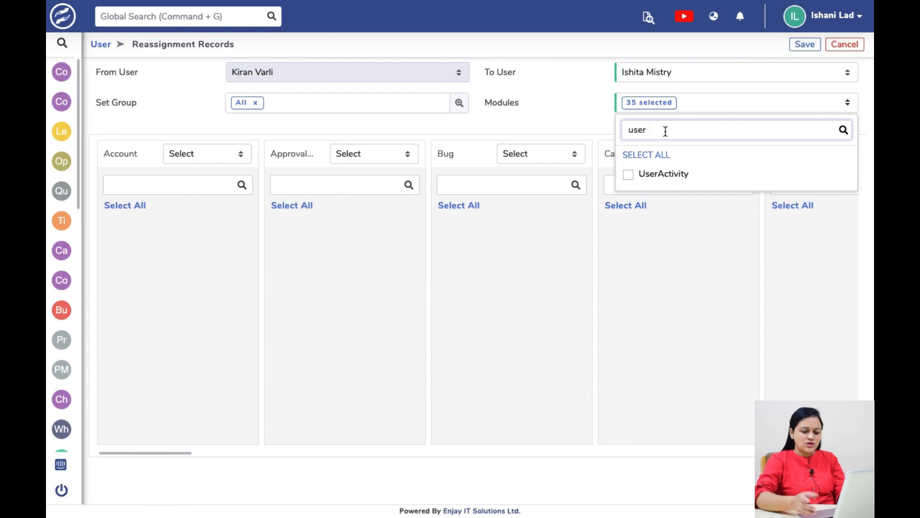
pyautogui.press('BackSpace')
pyautogui.press('BackSpace')
pyautogui.press('BackSpace')
pyautogui.press('BackSpace')
pyautogui.write('emp')
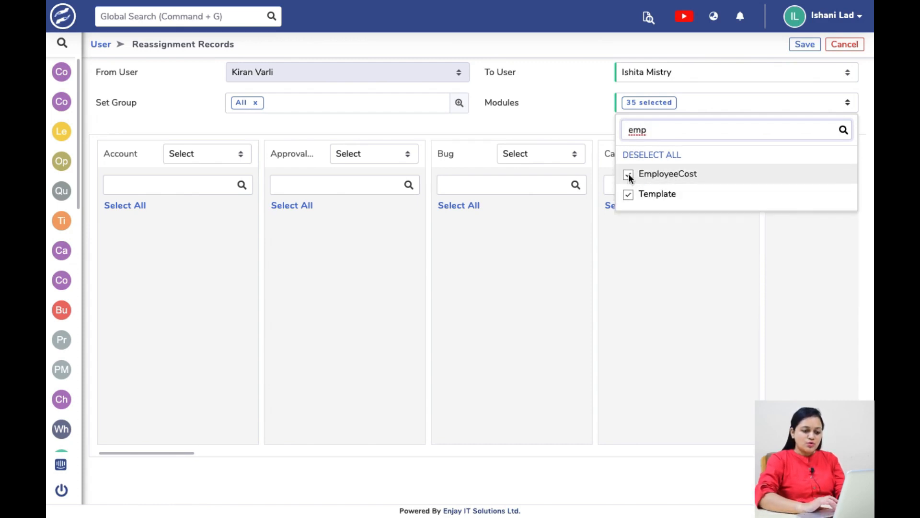
pyautogui.click(629, 174)
# - Clear the module search, exclude Holiday and LeaveApplication, and close the module list
pyautogui.click(661, 131)
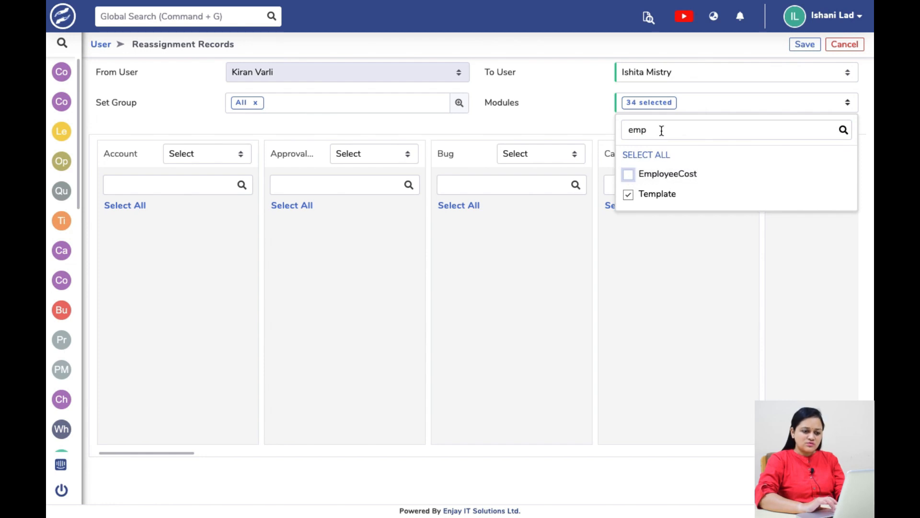
pyautogui.press('BackSpace')
pyautogui.press('BackSpace')
pyautogui.press('BackSpace')
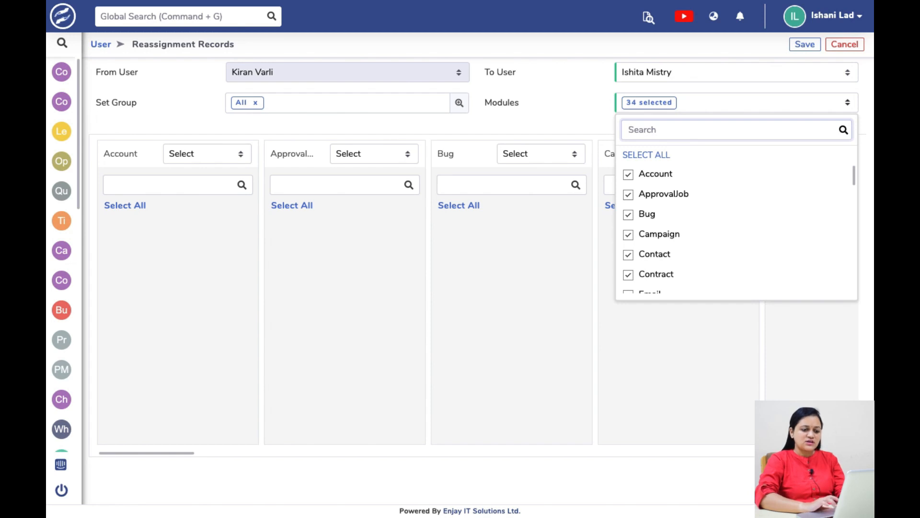
pyautogui.scroll(-4, 653, 213)
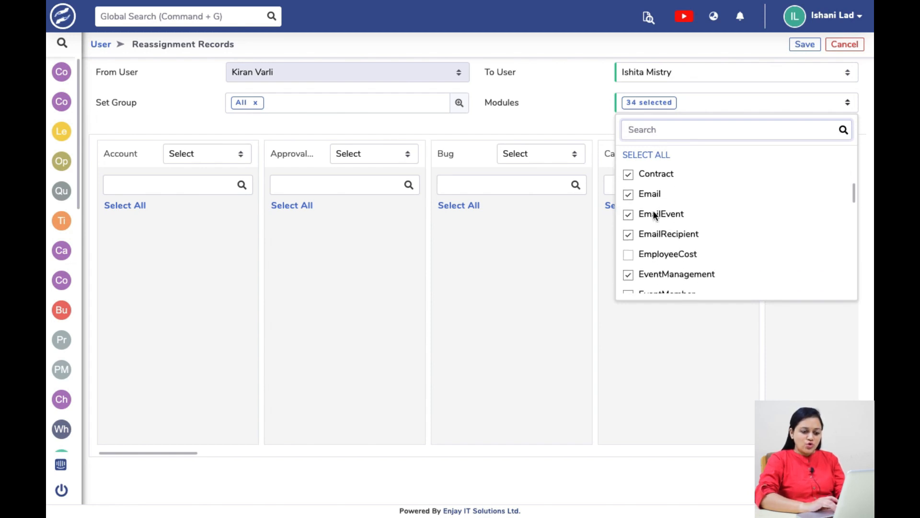
pyautogui.scroll(-4, 653, 214)
pyautogui.scroll(1, 653, 214)
pyautogui.click(627, 197)
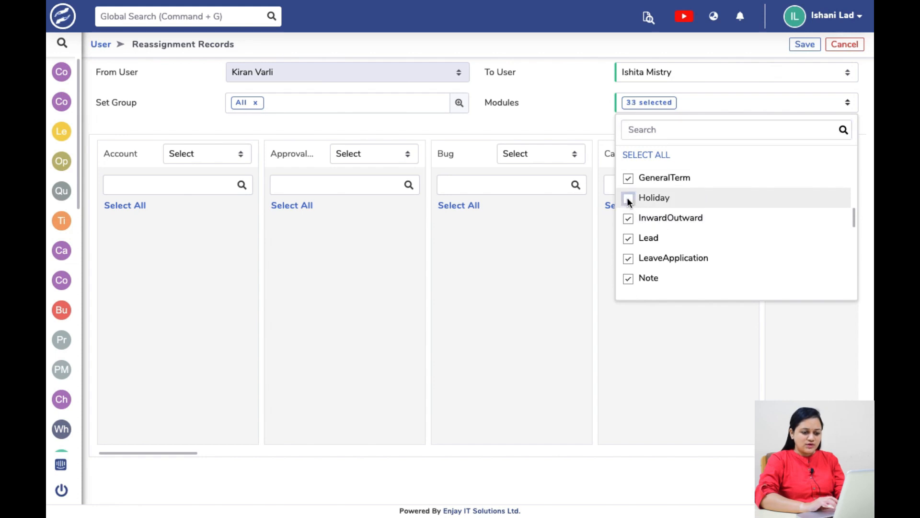
pyautogui.click(627, 258)
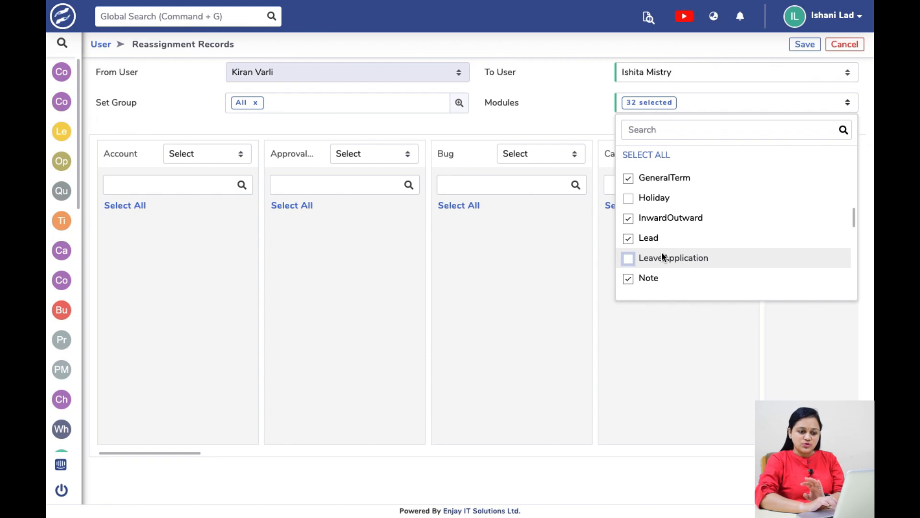
pyautogui.scroll(-1, 662, 253)
pyautogui.scroll(-1, 662, 256)
pyautogui.scroll(-3, 662, 257)
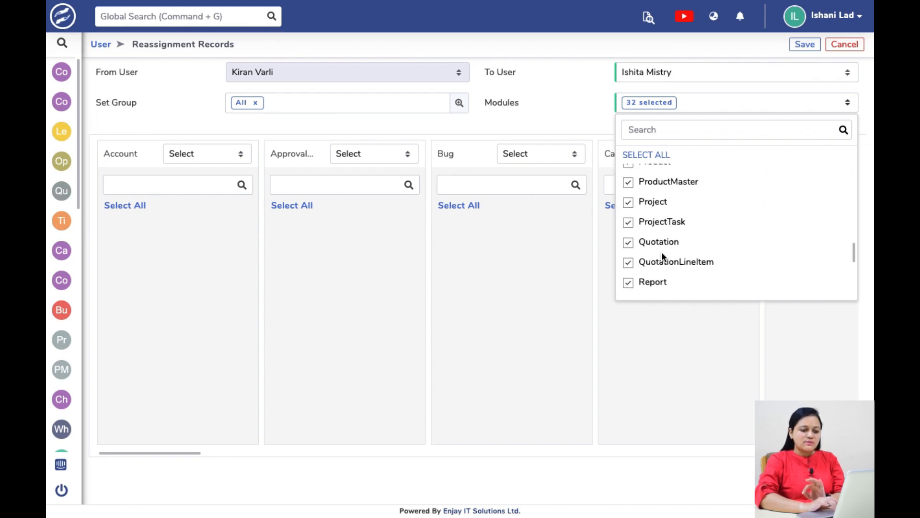
pyautogui.scroll(-1, 661, 257)
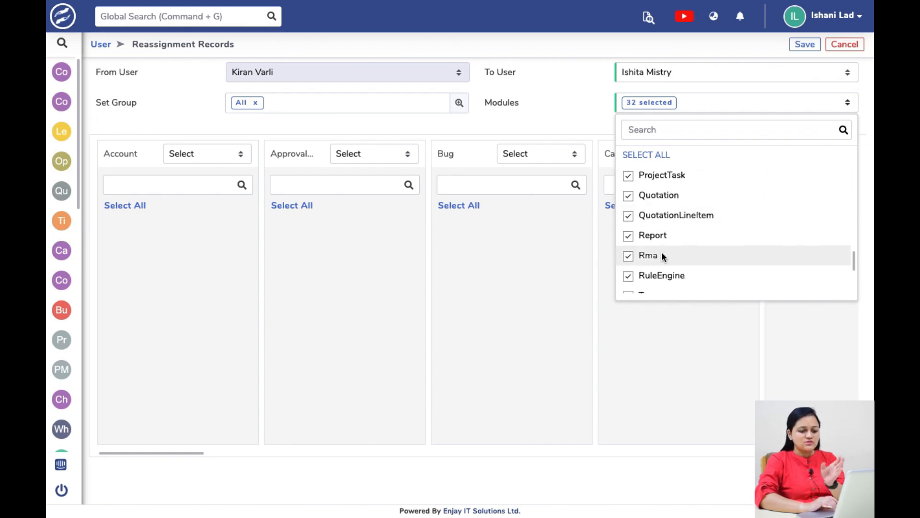
pyautogui.scroll(-2, 662, 256)
pyautogui.scroll(-1, 662, 256)
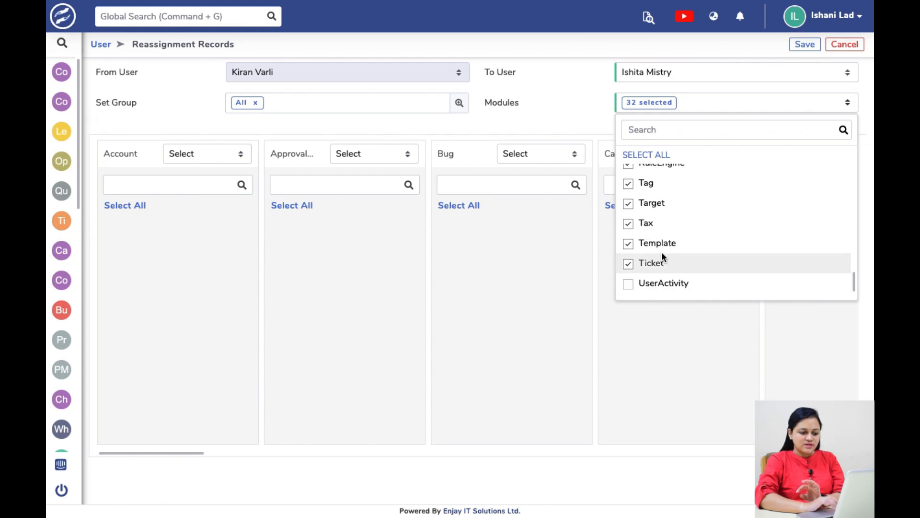
pyautogui.click(482, 275)
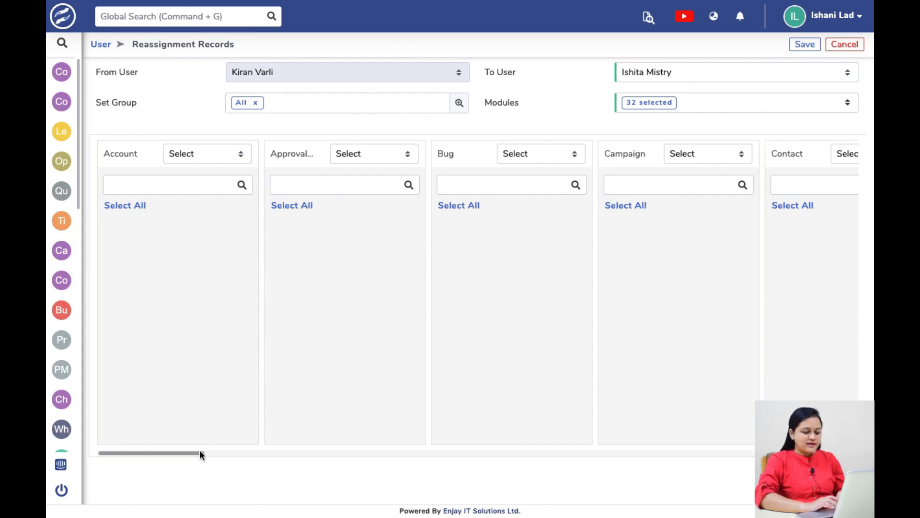
# - Filter the Lead module by Status and include the New, Assigned, In Process and Recycled leads
pyautogui.moveTo(200, 450); pyautogui.dragTo(468, 445)
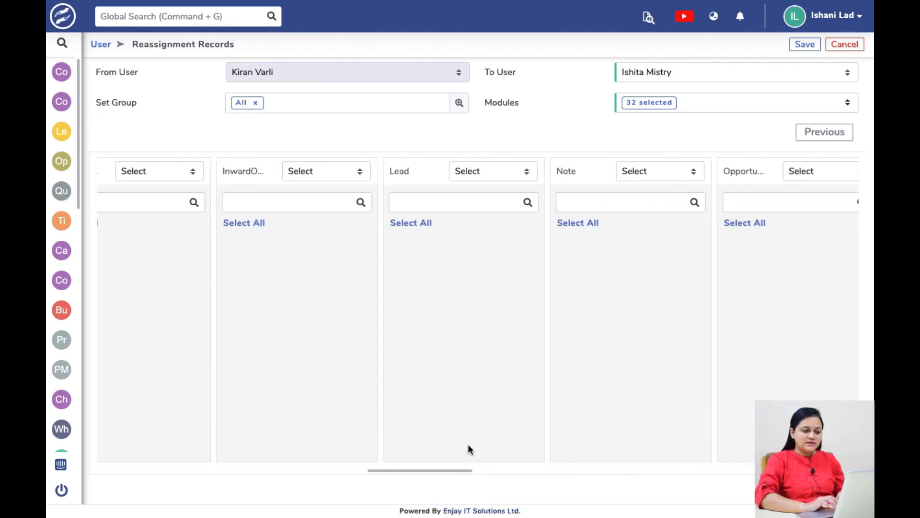
pyautogui.click(477, 173)
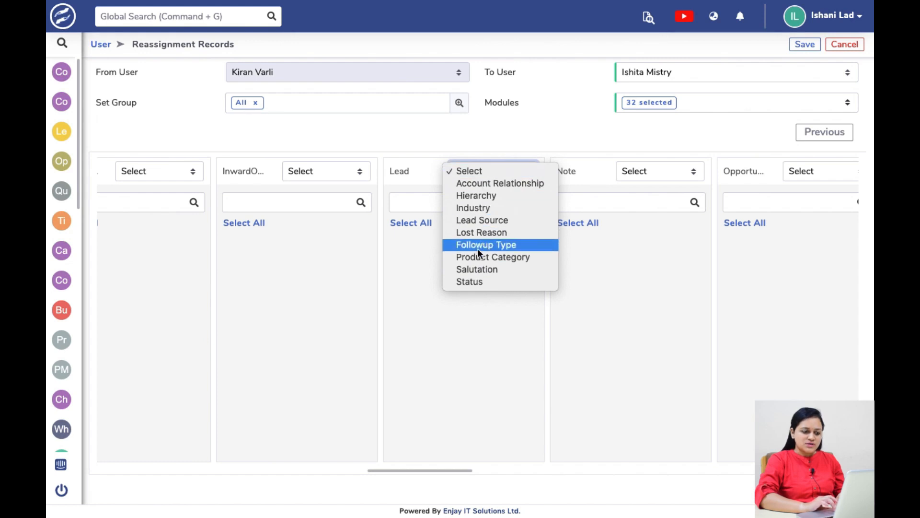
pyautogui.click(467, 282)
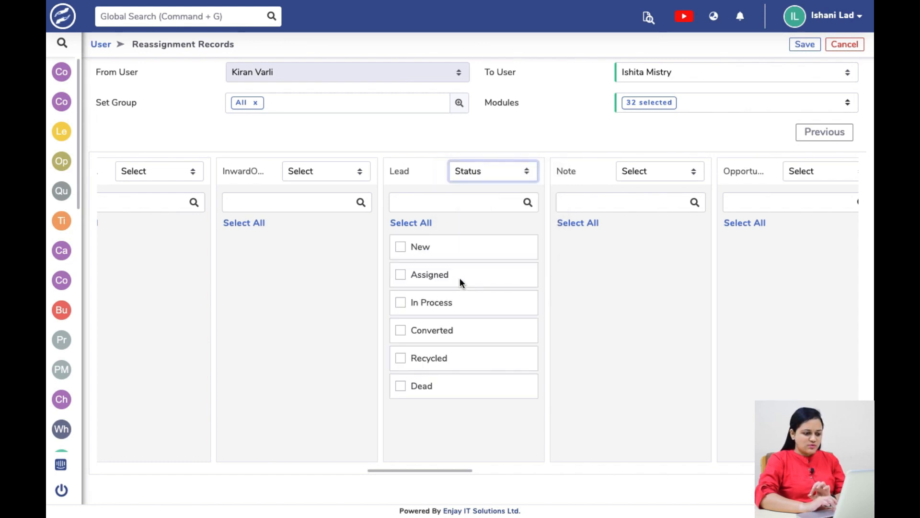
pyautogui.click(401, 247)
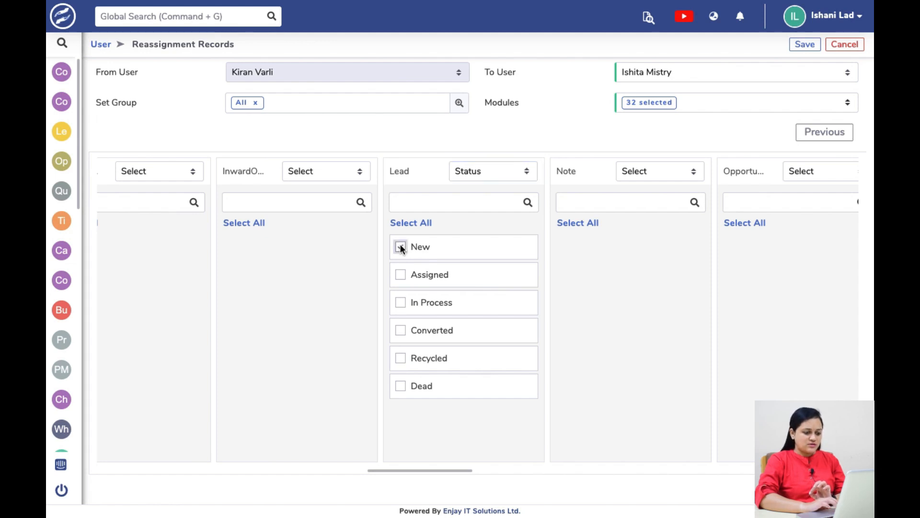
pyautogui.click(401, 273)
pyautogui.click(404, 304)
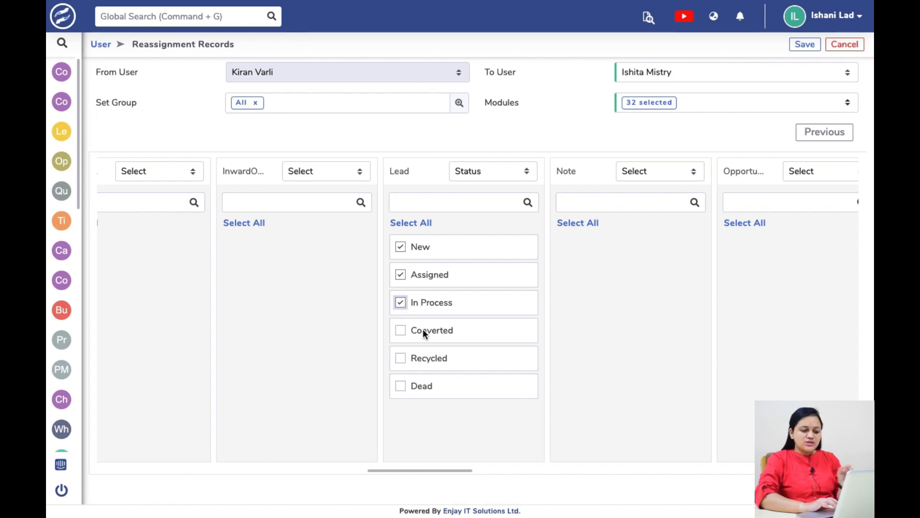
pyautogui.click(401, 359)
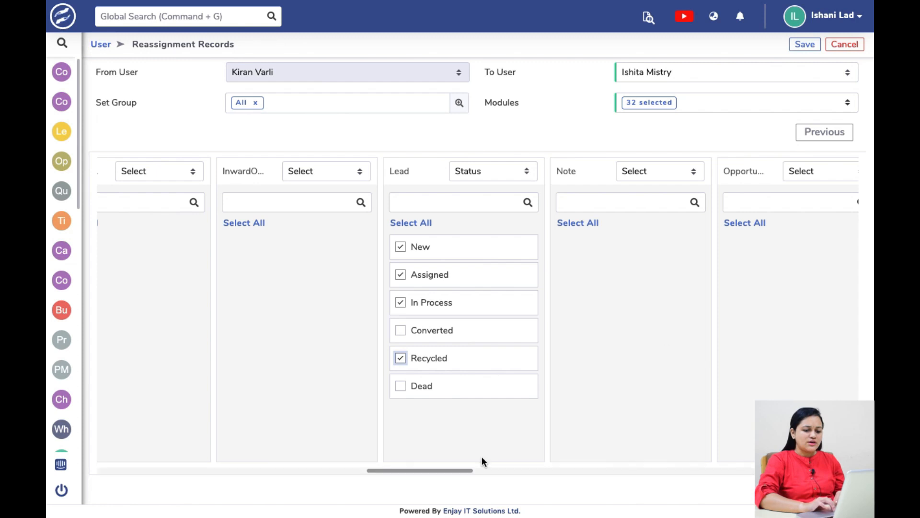
# - Filter Opportunity by Sales Stage, include every stage except Closed Won and Closed Lost, and save the reassignment
pyautogui.click(796, 172)
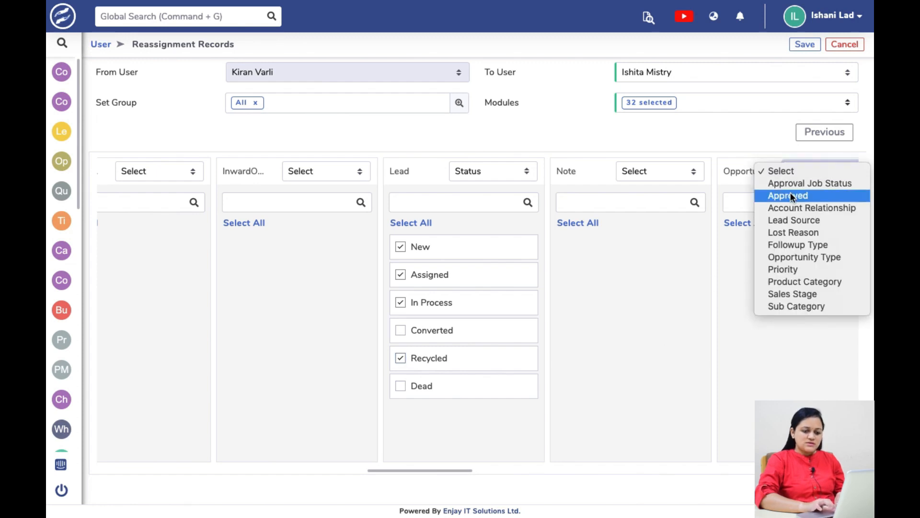
pyautogui.click(784, 293)
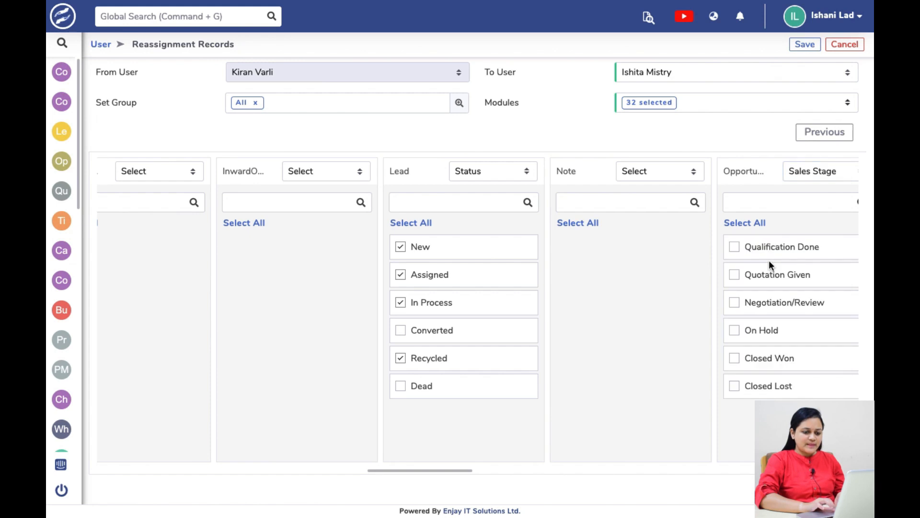
pyautogui.click(734, 275)
pyautogui.click(747, 224)
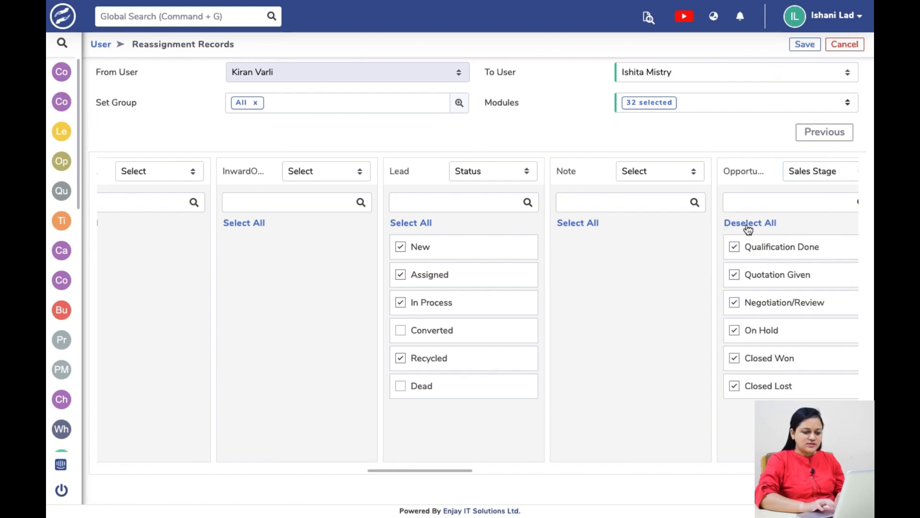
pyautogui.click(734, 386)
pyautogui.moveTo(458, 467); pyautogui.dragTo(495, 474)
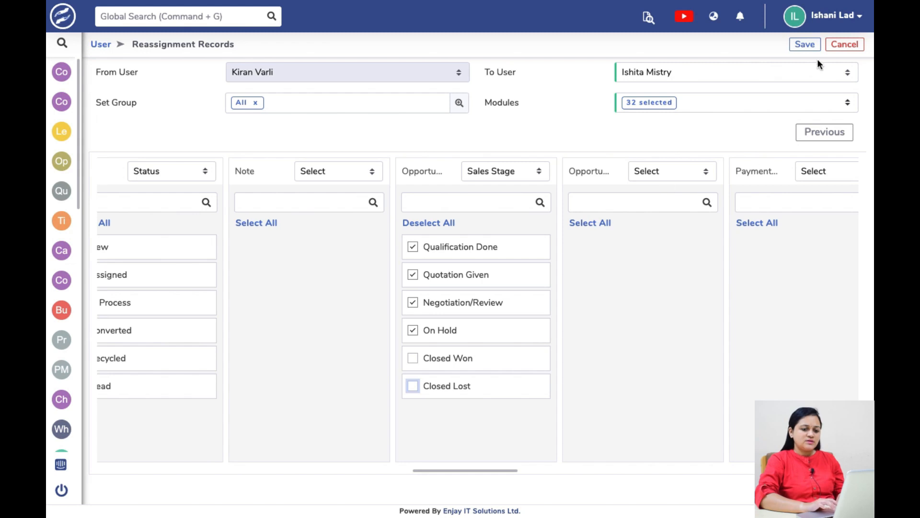
pyautogui.click(808, 45)
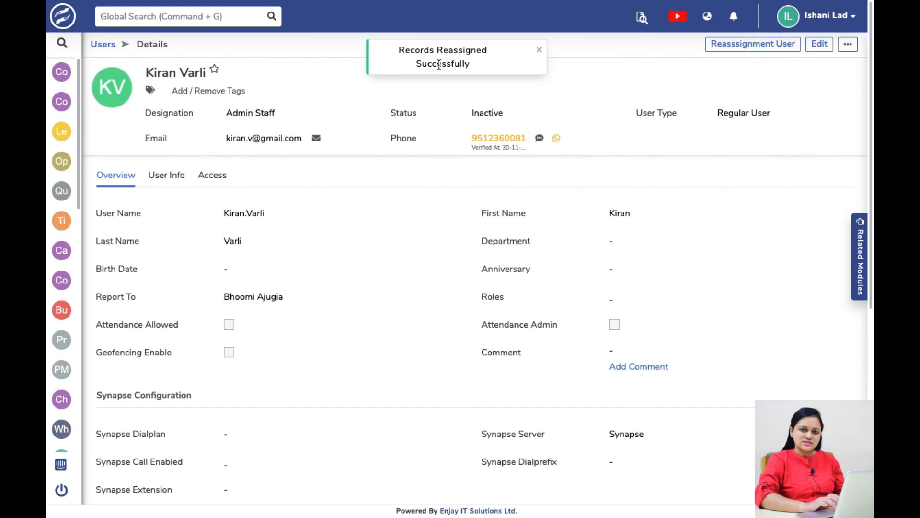
# - Check the notifications and open record reassignment again for the deactivated user
pyautogui.click(734, 19)
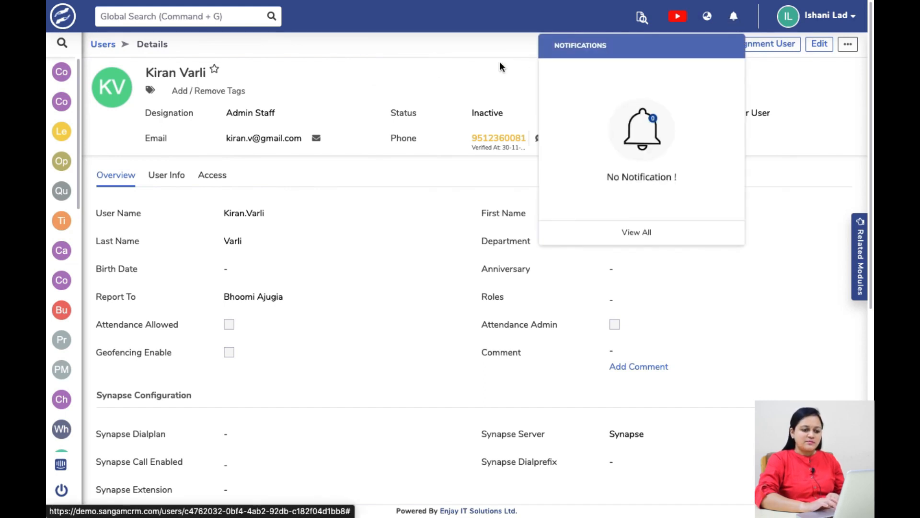
pyautogui.click(471, 64)
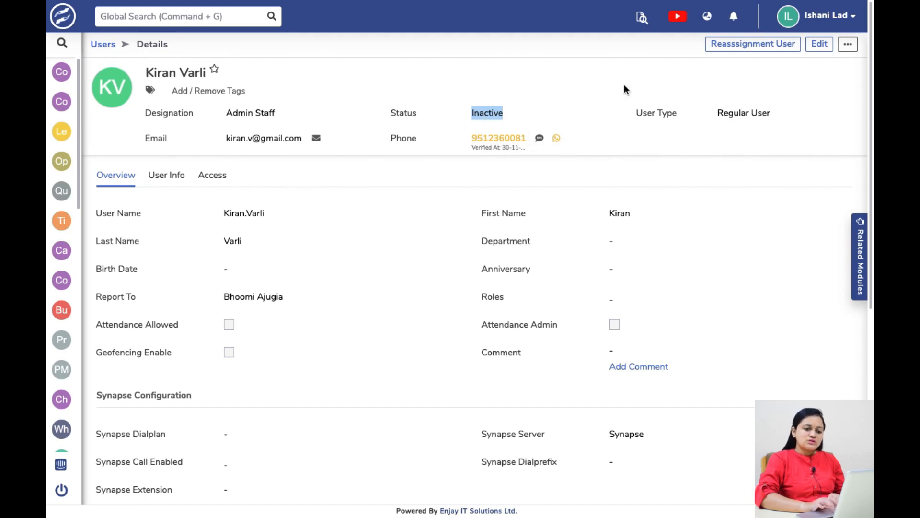
pyautogui.click(736, 43)
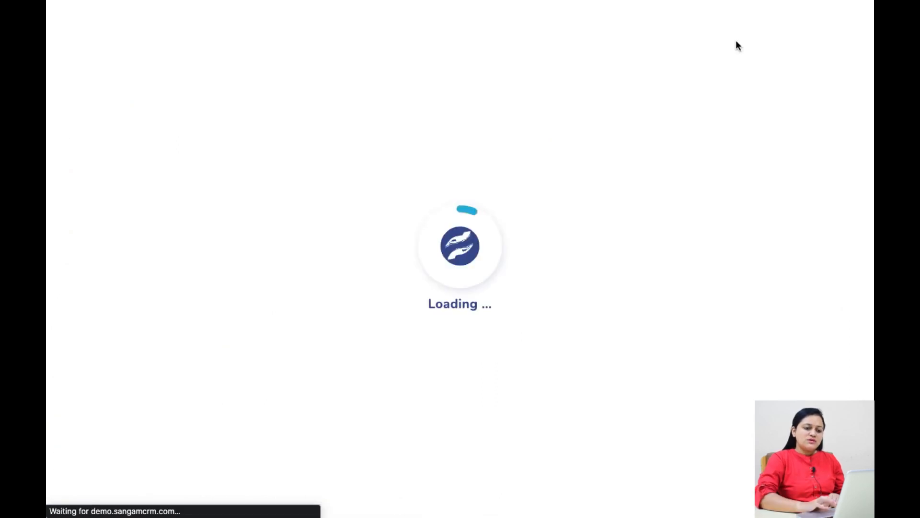